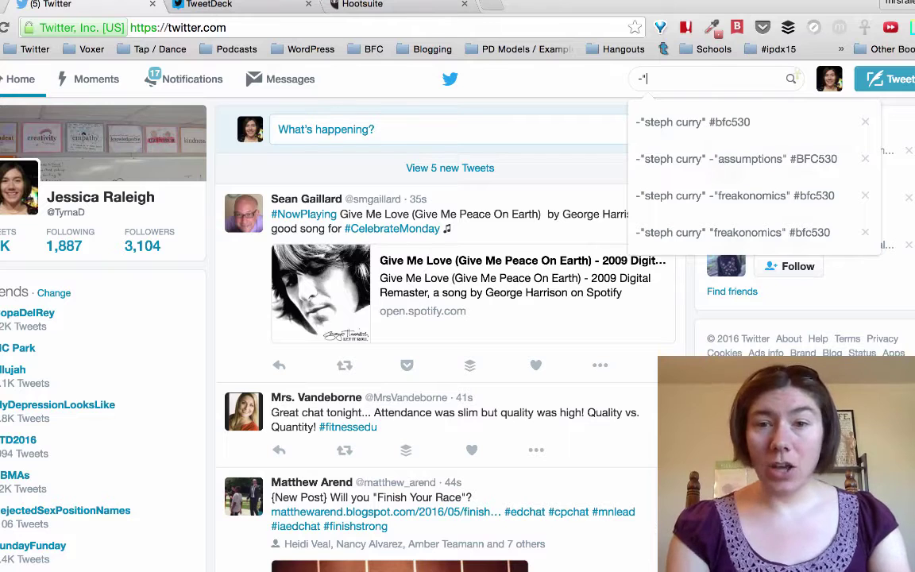
# Search for tweets matching -"steph curry" #bfc530 and look through the live results
pyautogui.write('curry"')
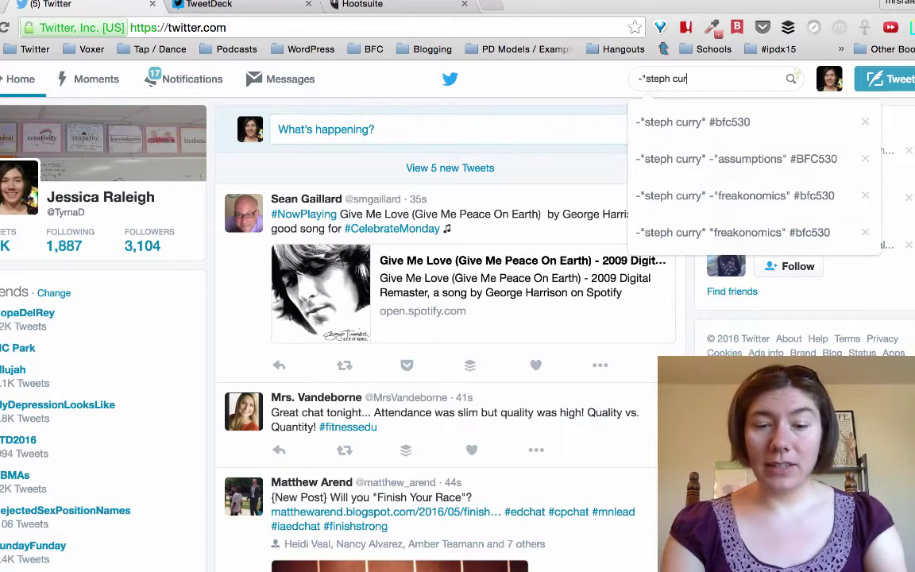
pyautogui.write(' #bfc530')
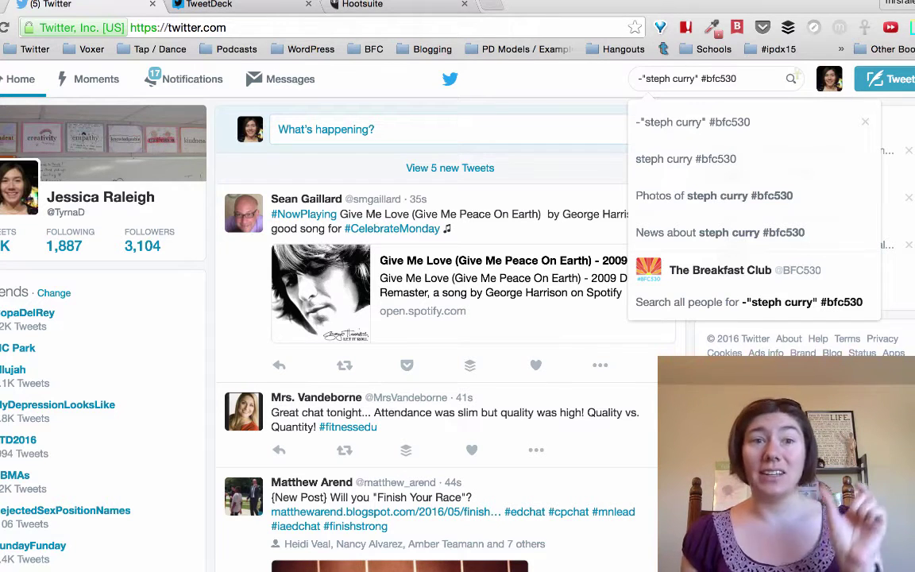
pyautogui.press('Return')
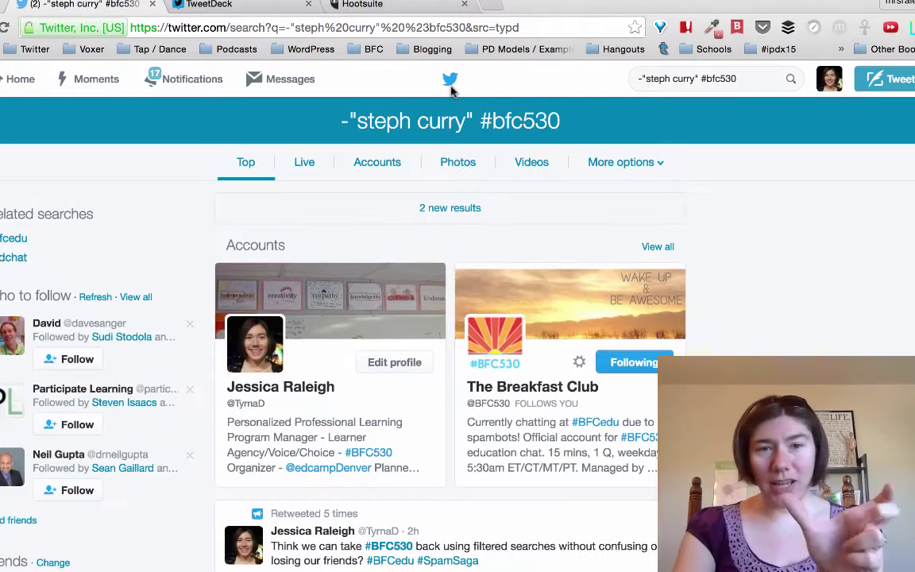
pyautogui.click(304, 166)
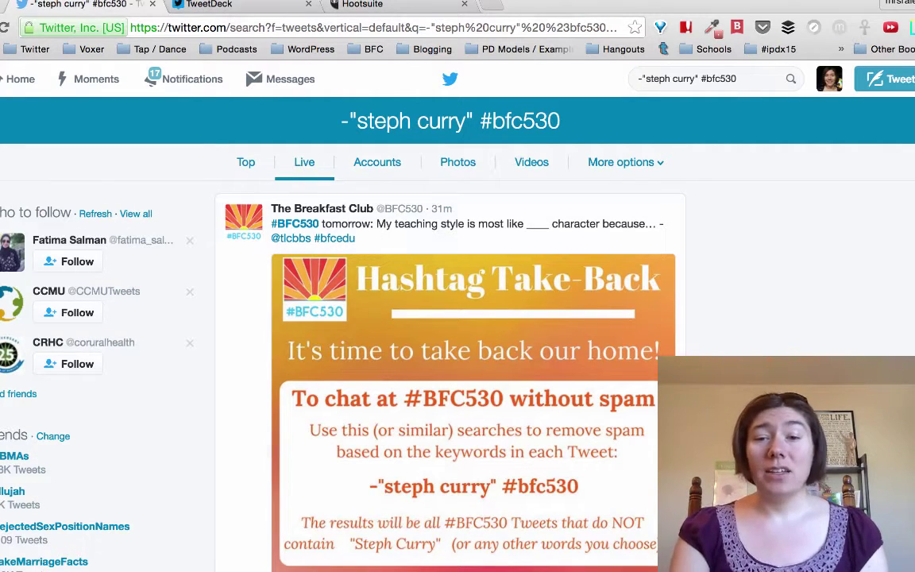
pyautogui.scroll(-20, 458, 334)
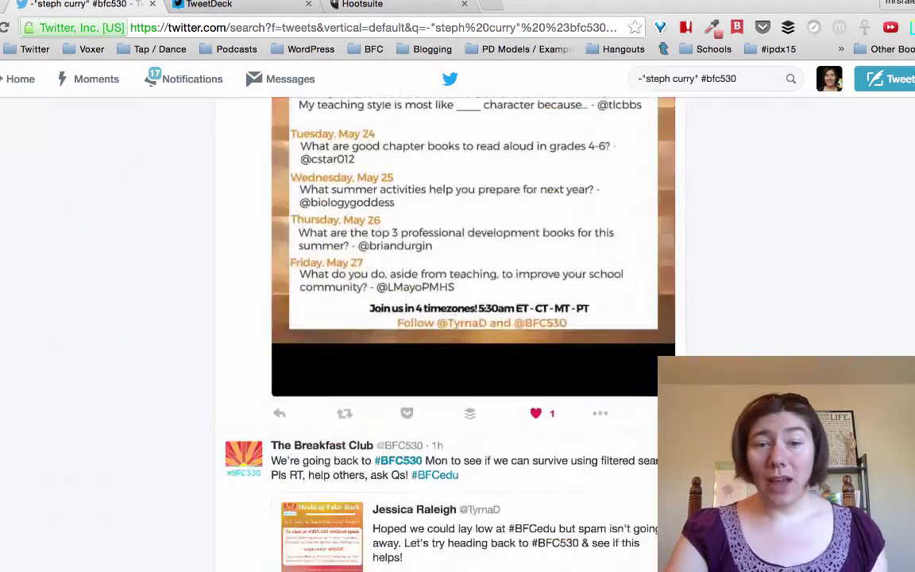
pyautogui.scroll(-20, 457, 333)
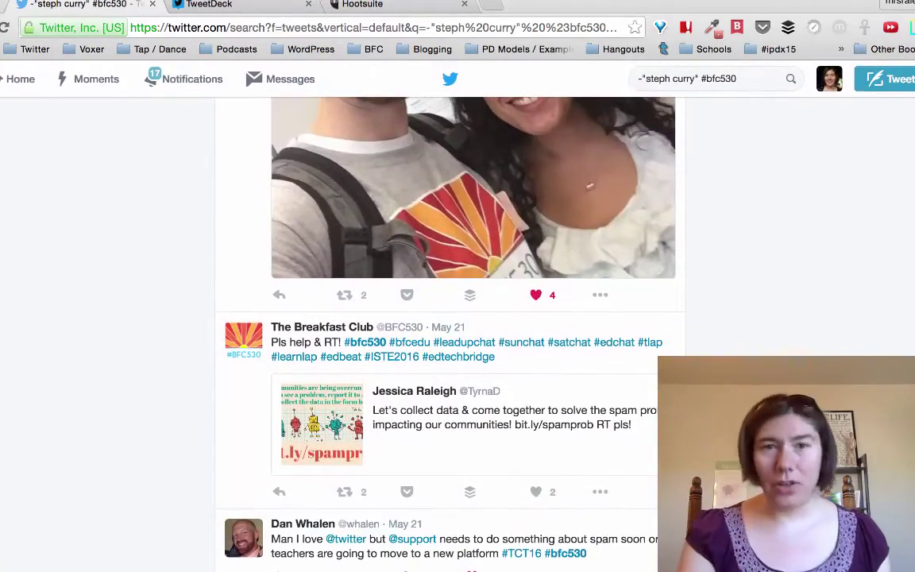
pyautogui.scroll(-15, 457, 333)
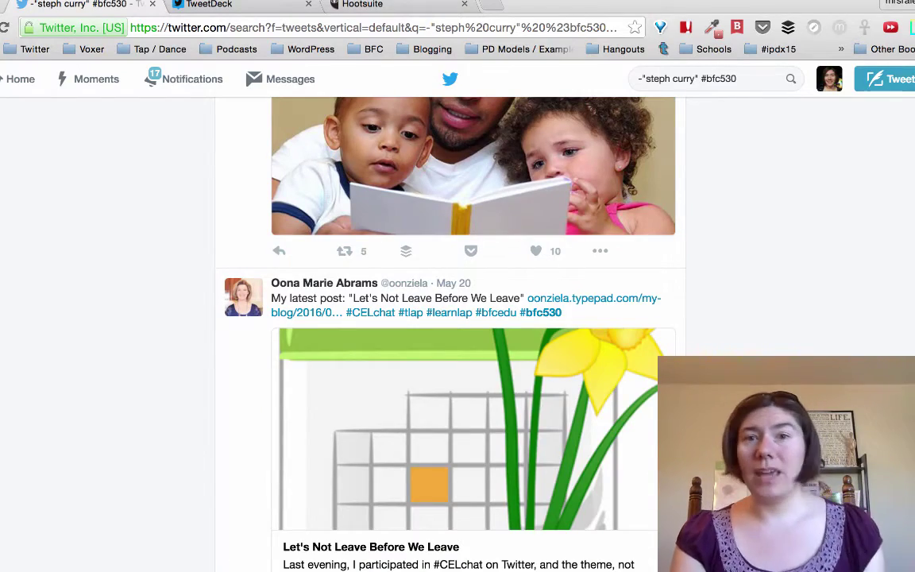
pyautogui.scroll(20, 457, 334)
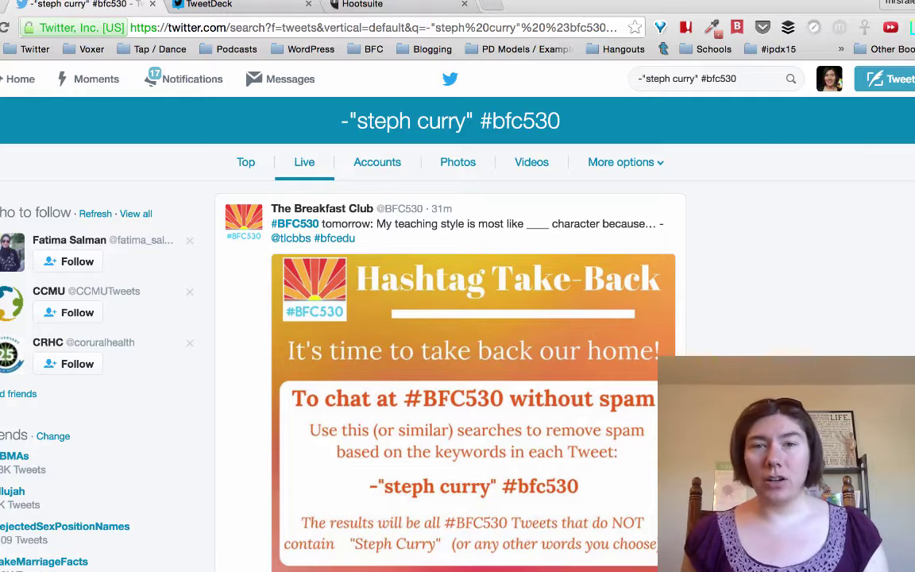
# Add the exclusion -"succession" before #bfc530 in the search query and look through the live results
pyautogui.click(690, 78)
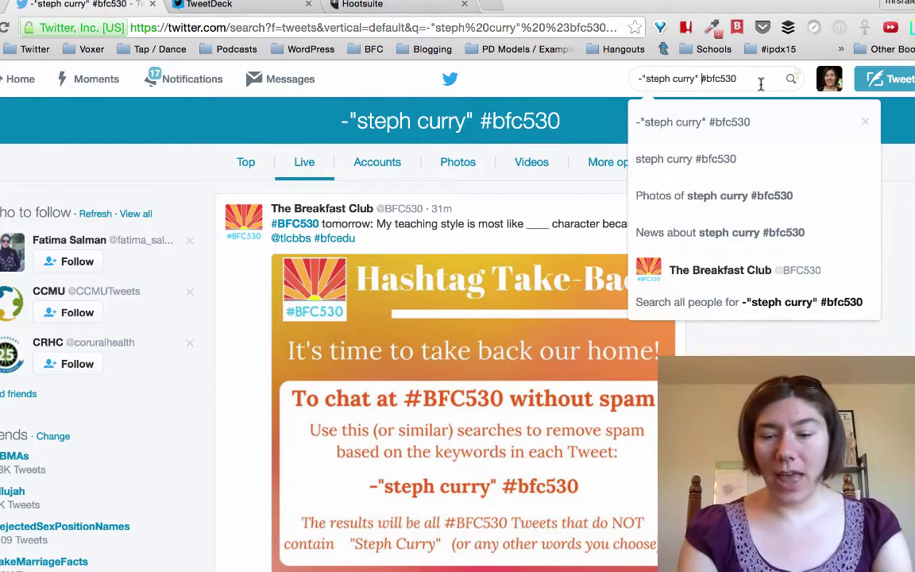
pyautogui.write('-"')
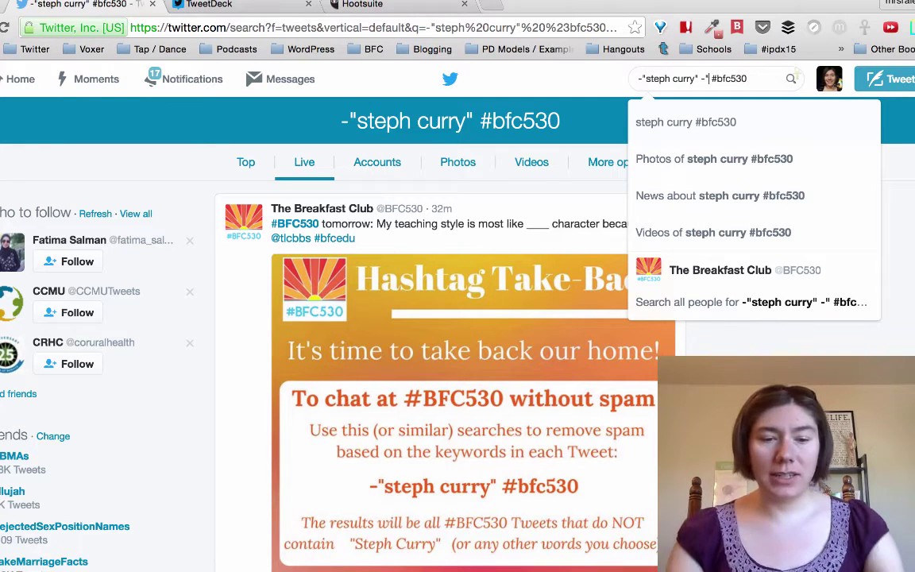
pyautogui.write('succession')
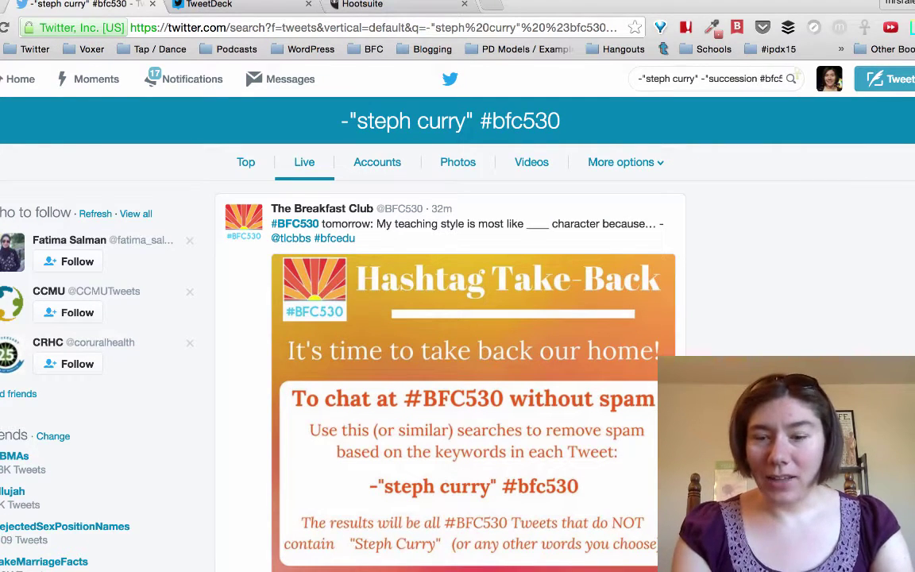
pyautogui.write('"')
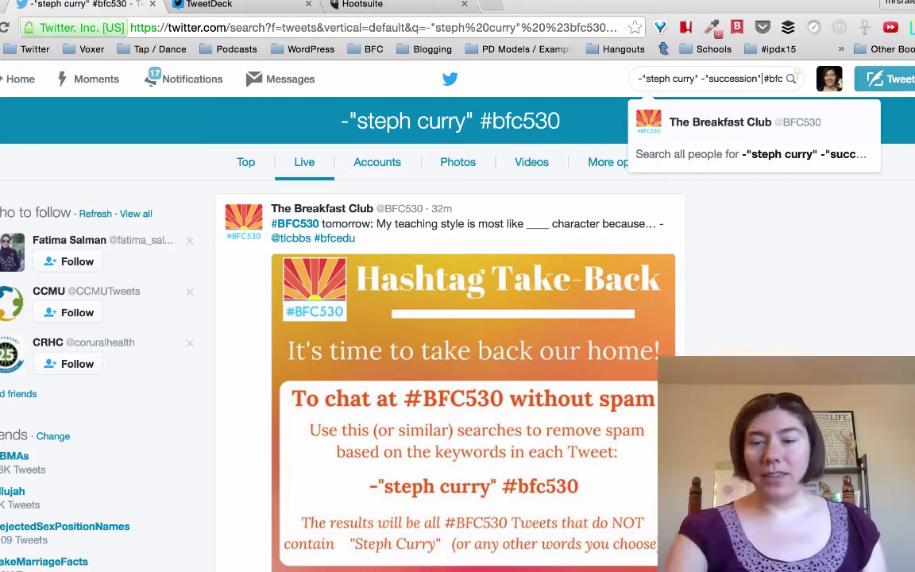
pyautogui.press('Return')
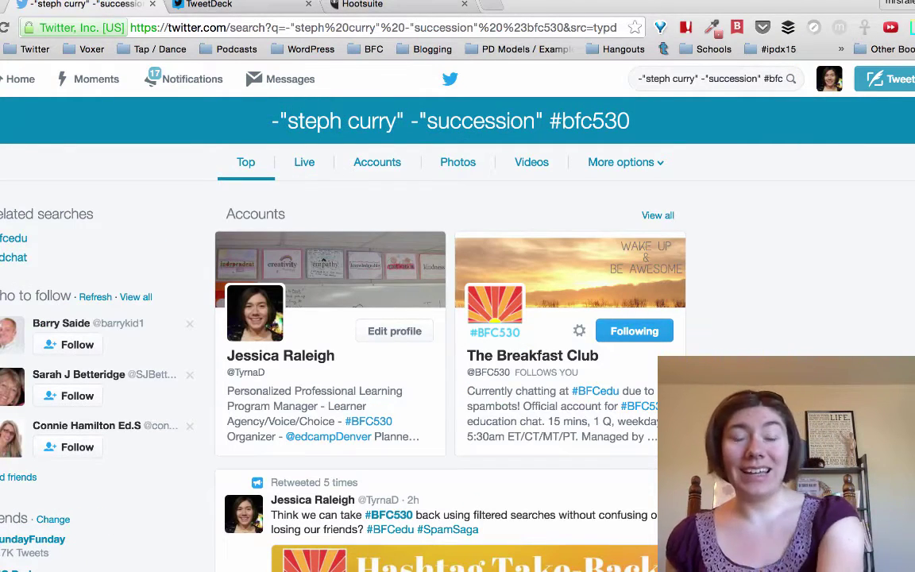
pyautogui.click(302, 160)
pyautogui.scroll(-20, 450, 317)
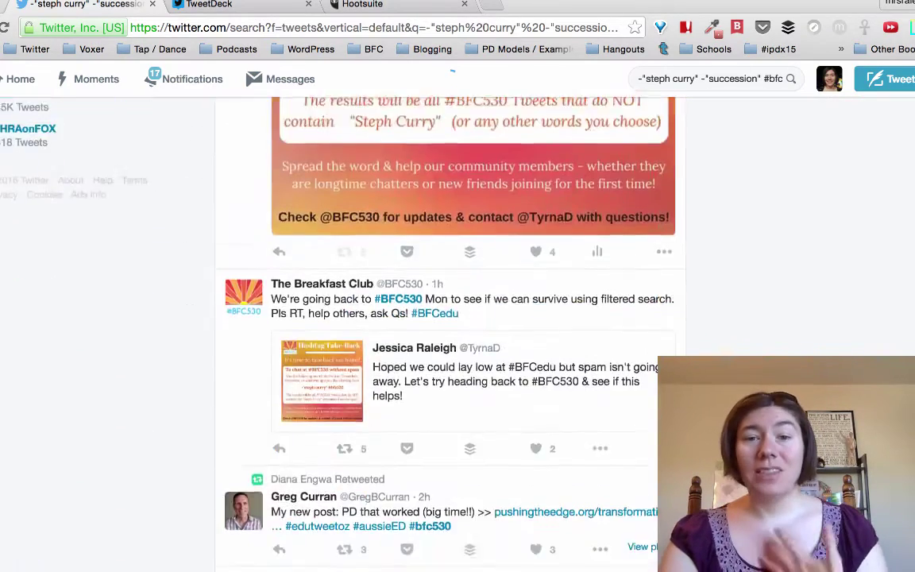
pyautogui.scroll(10, 450, 318)
pyautogui.scroll(-2, 449, 318)
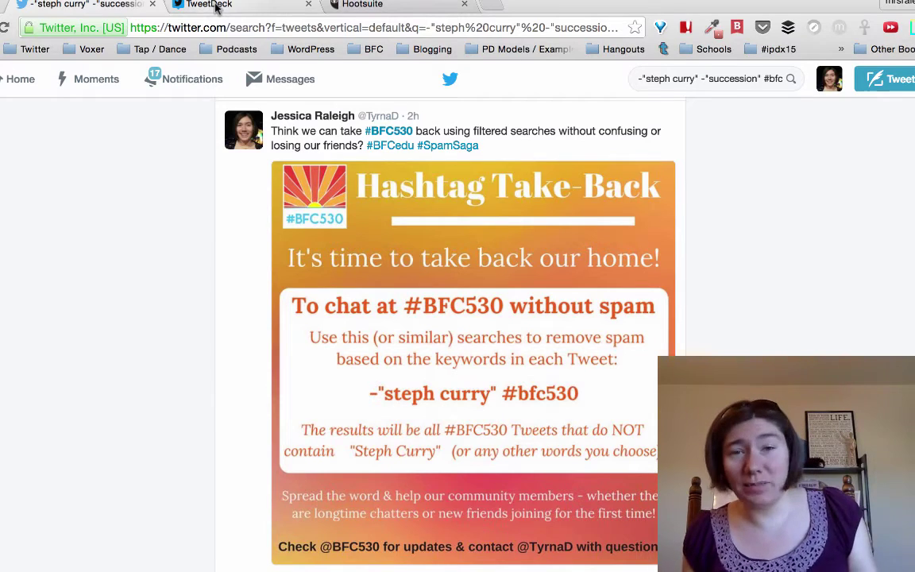
# Switch to TweetDeck and add a column for the recent search -"steph curry" #bfc530
pyautogui.click(213, 5)
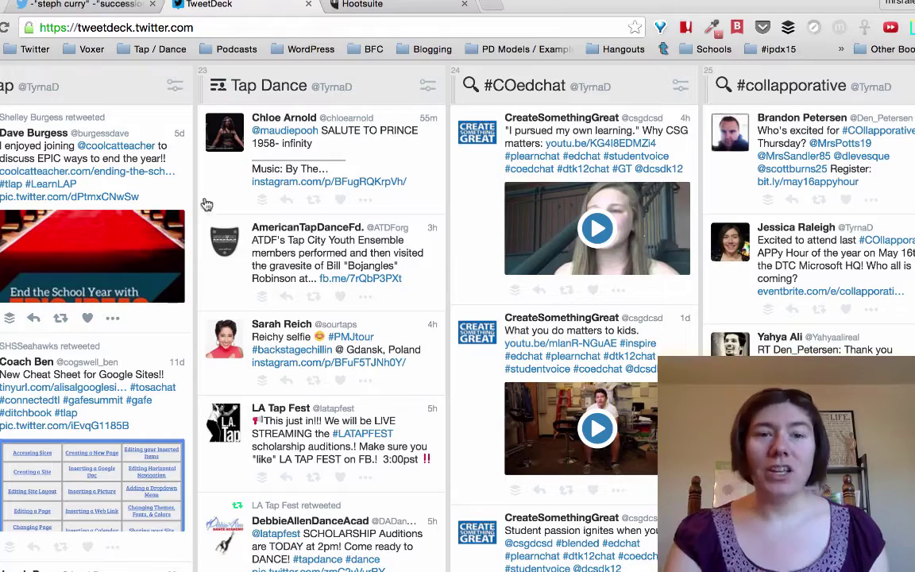
pyautogui.hscroll(-15, 220, 216)
pyautogui.hscroll(-5, 220, 215)
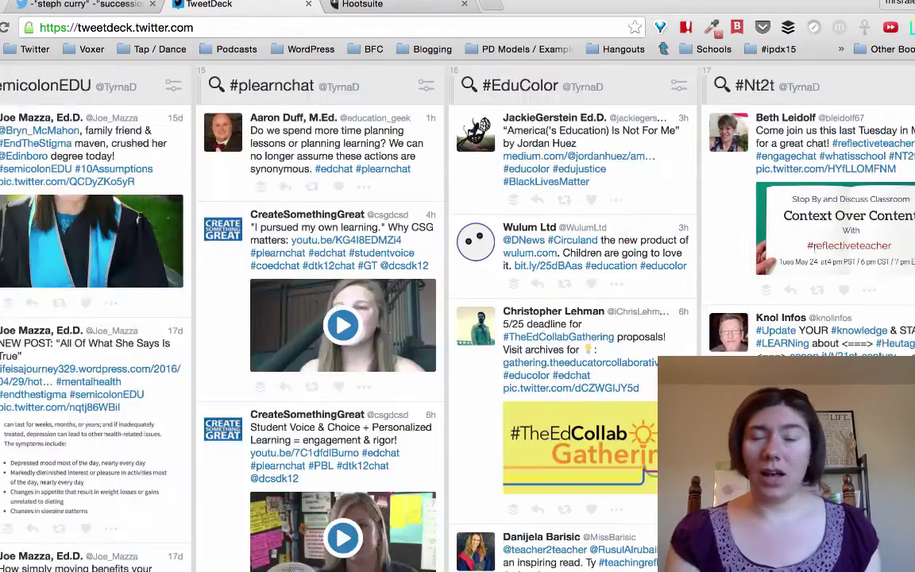
pyautogui.click(1, 122)
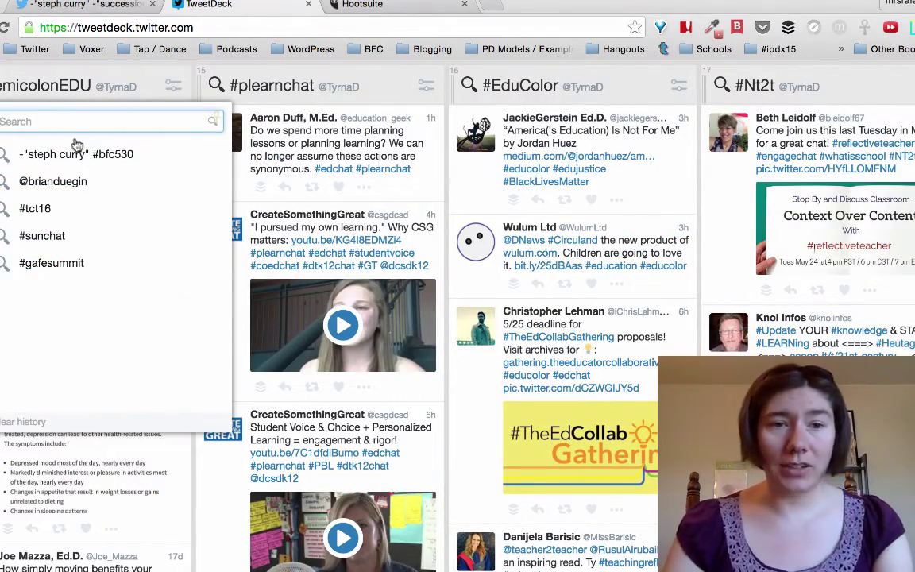
pyautogui.click(79, 155)
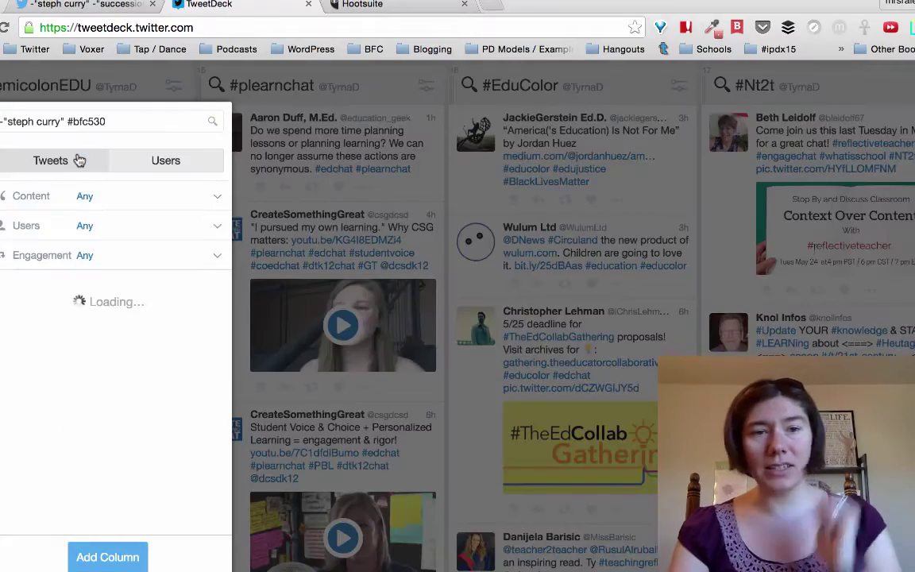
pyautogui.click(108, 559)
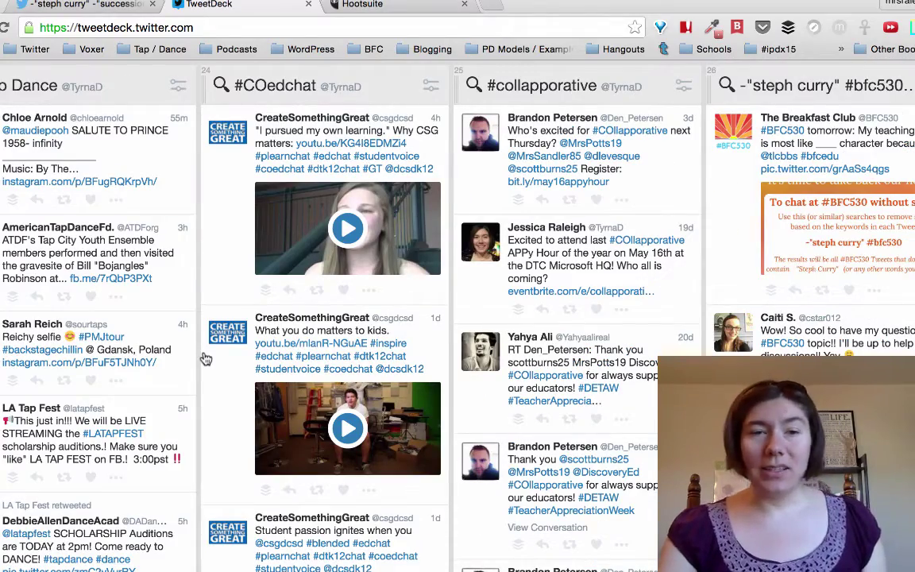
# Compare the unfiltered #BFC530 column with the filtered #bfc530 and #bfcedu columns
pyautogui.hscroll(-20, 205, 359)
pyautogui.hscroll(-15, 206, 359)
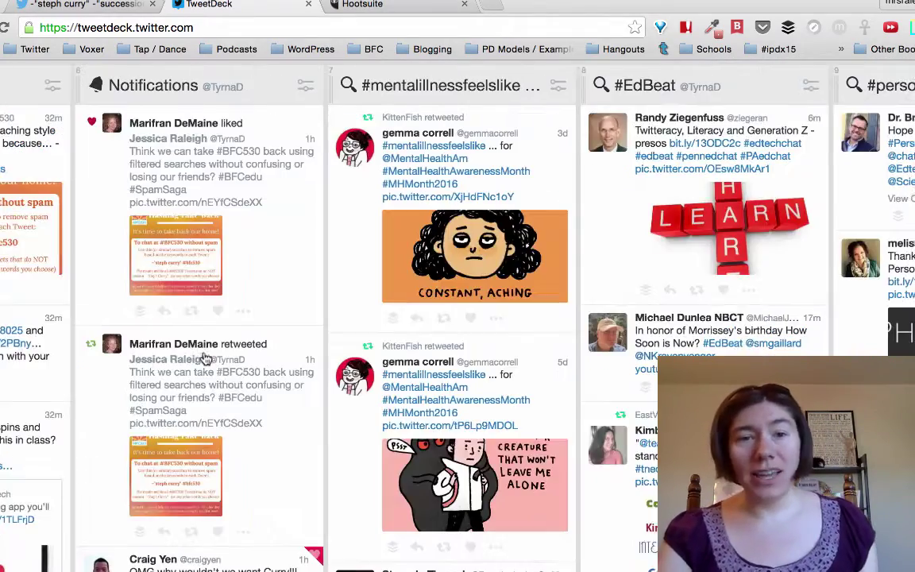
pyautogui.rightClick(198, 349)
pyautogui.press('Escape')
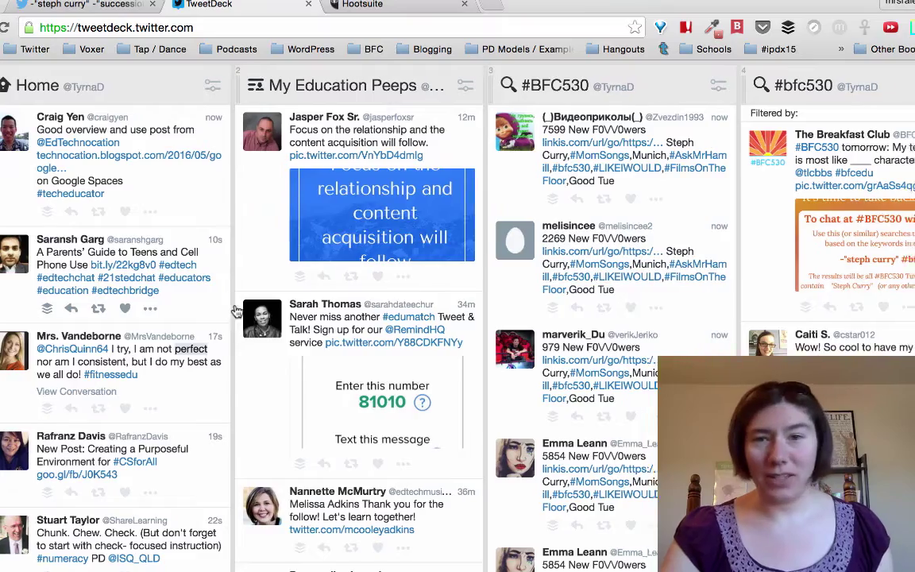
pyautogui.hscroll(10, 236, 311)
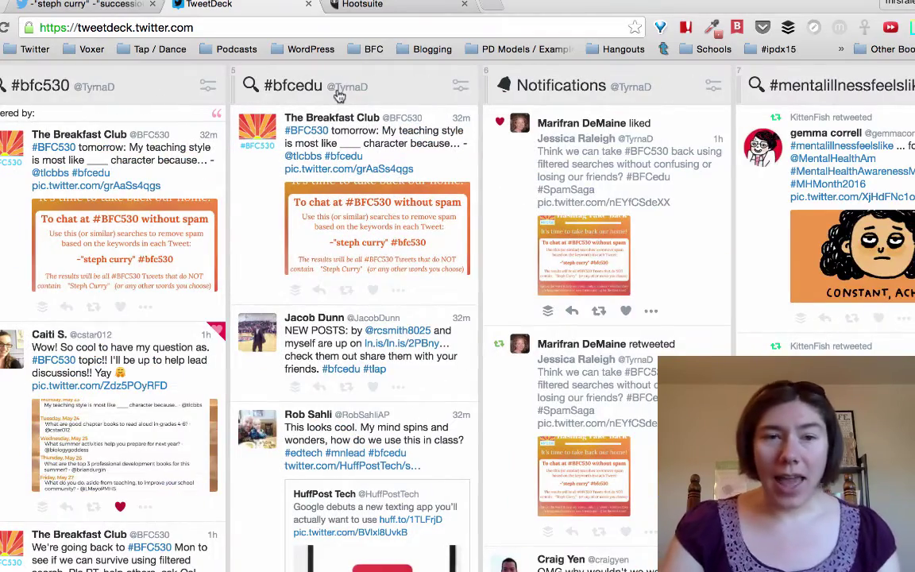
pyautogui.hscroll(-3, 179, 204)
pyautogui.hscroll(-2, 180, 211)
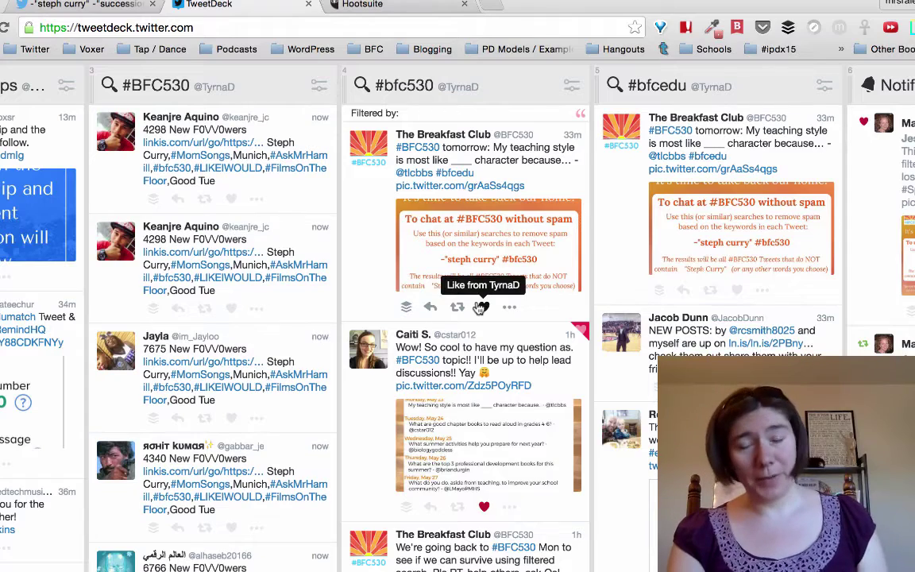
# Switch to Hootsuite to view the options for adding a Twitter stream, and return to TweetDeck
pyautogui.click(357, 8)
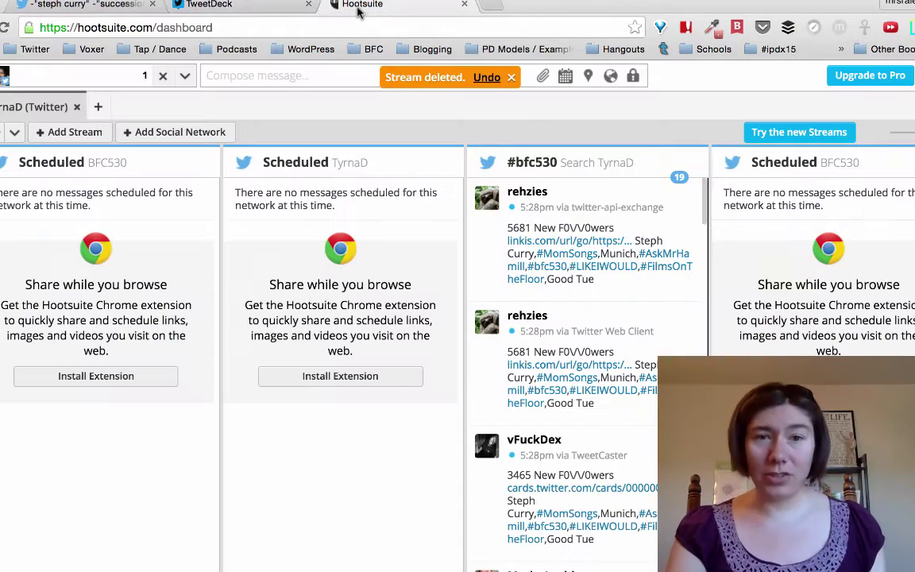
pyautogui.click(80, 133)
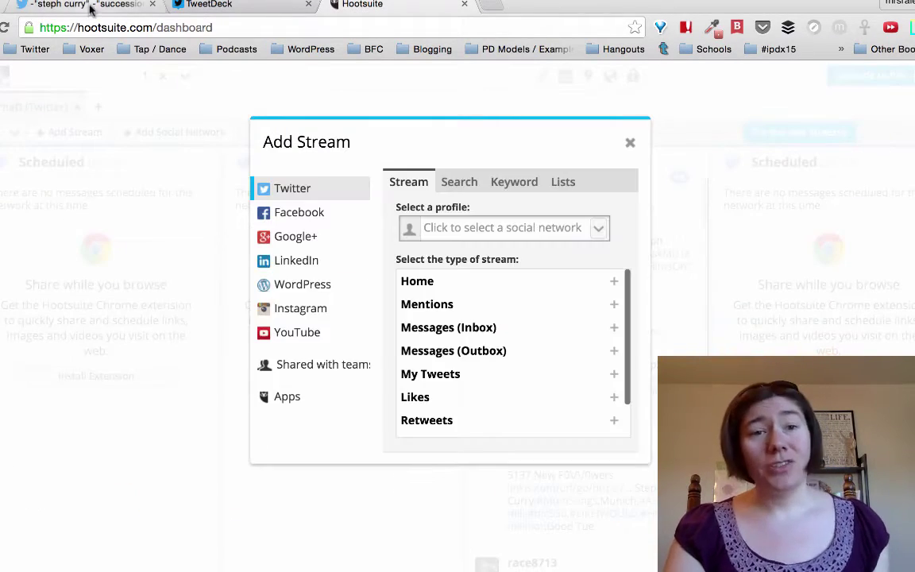
pyautogui.click(232, 7)
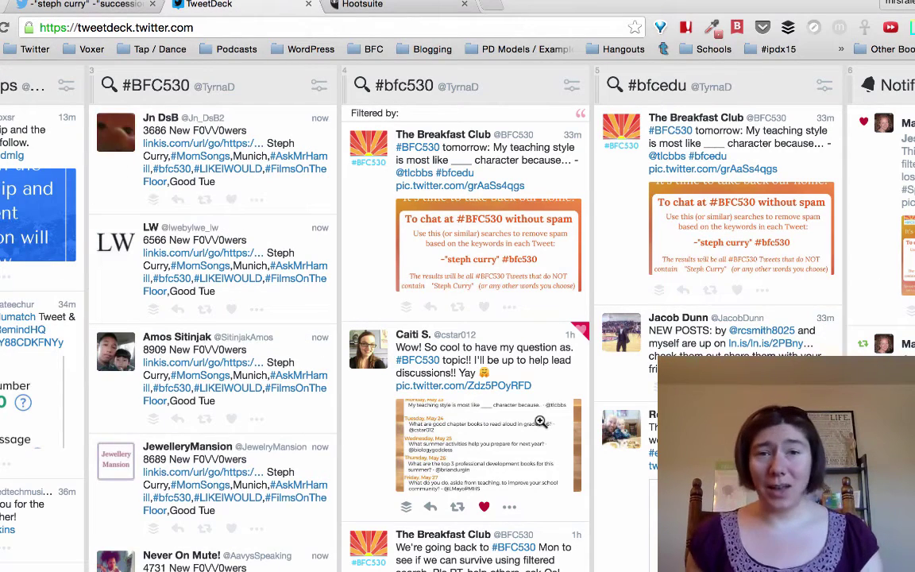